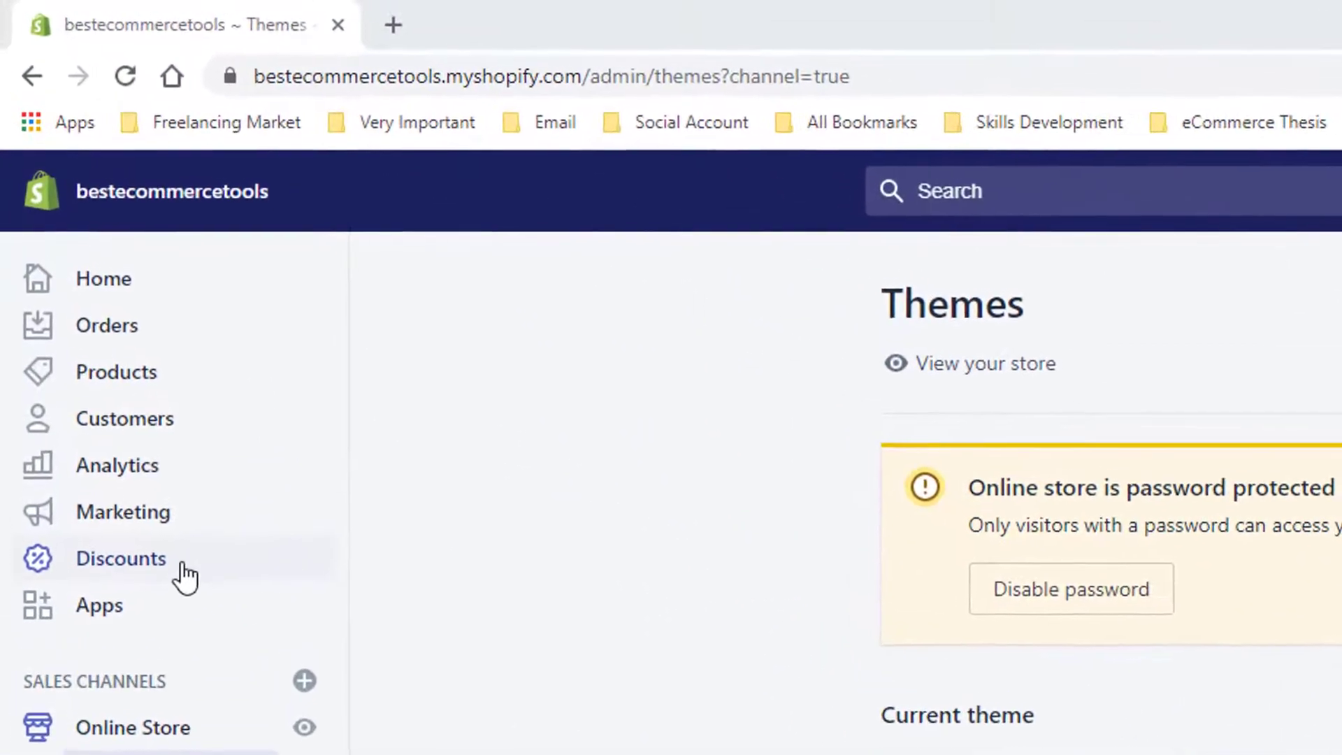
Start a new, blank discount code from the Discounts section
click(205, 573)
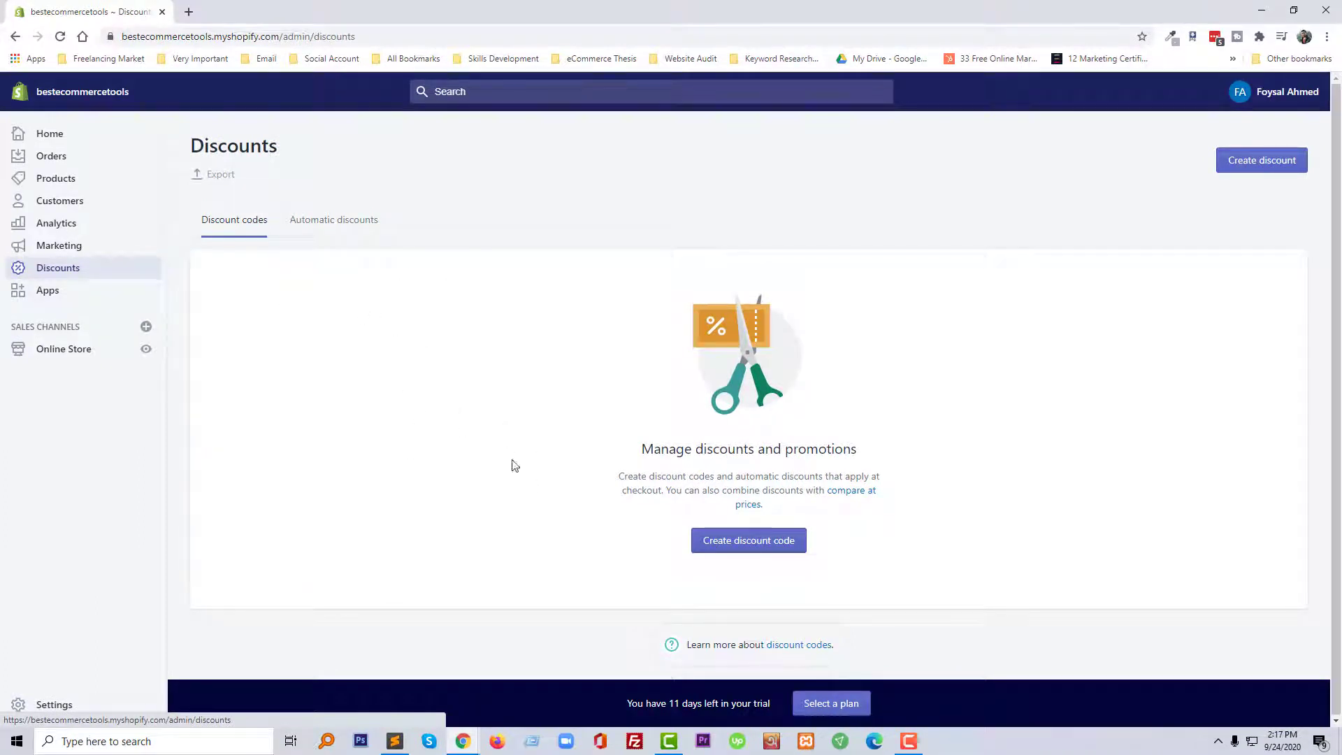
click(785, 546)
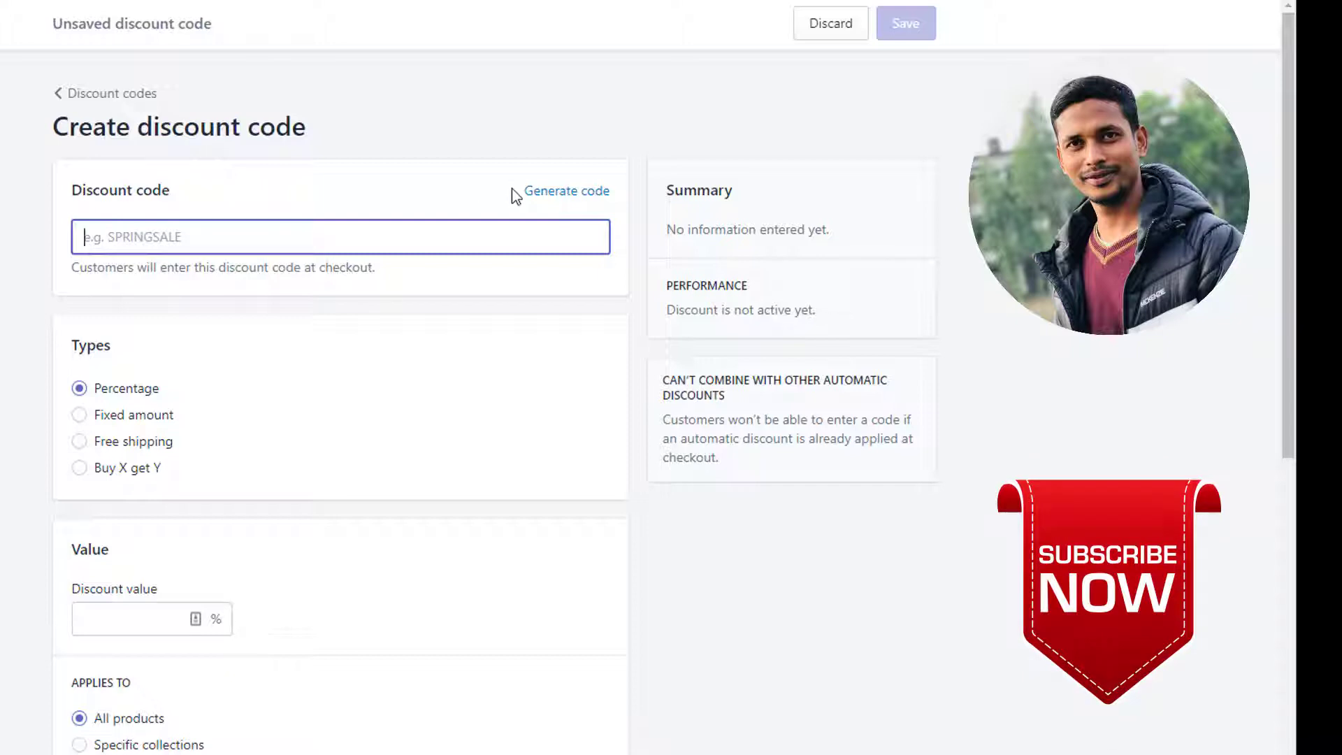
Generate a random discount code and set the discount type to Buy X get Y
click(560, 198)
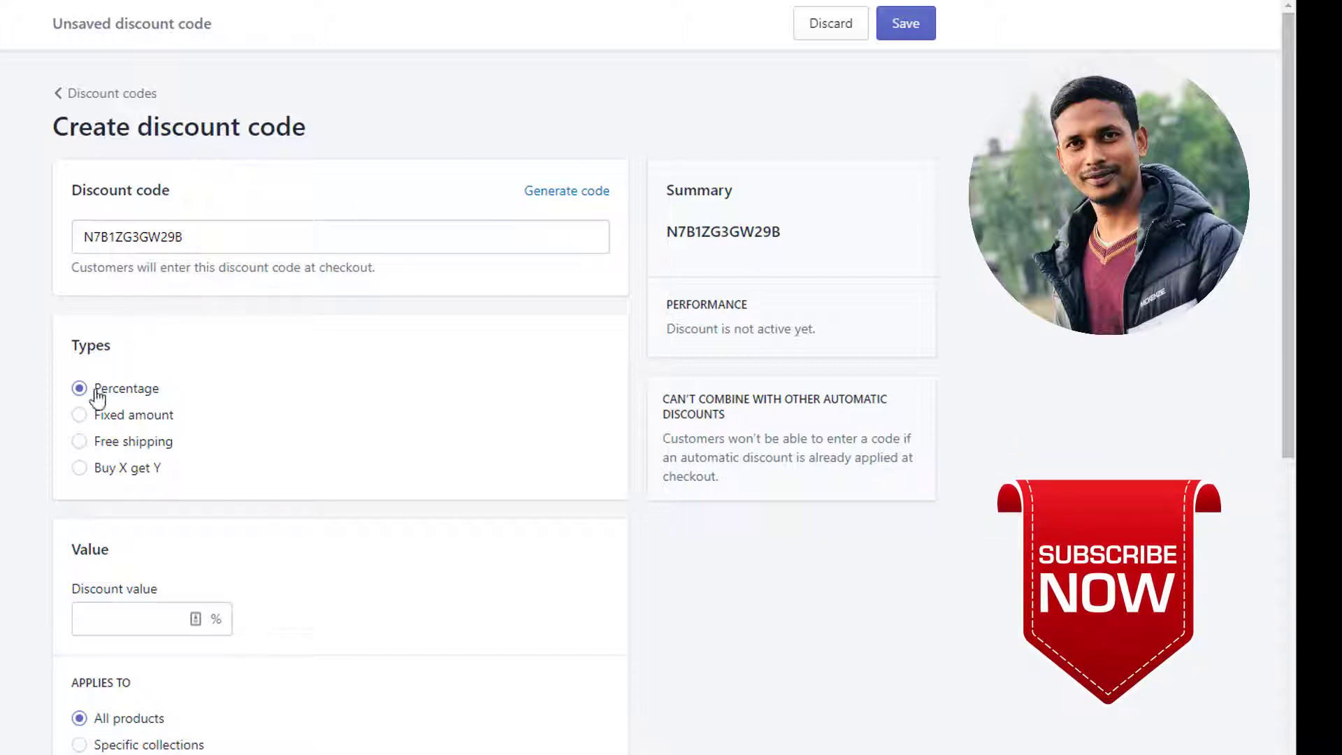
click(136, 475)
scroll(192, 468, down, 3)
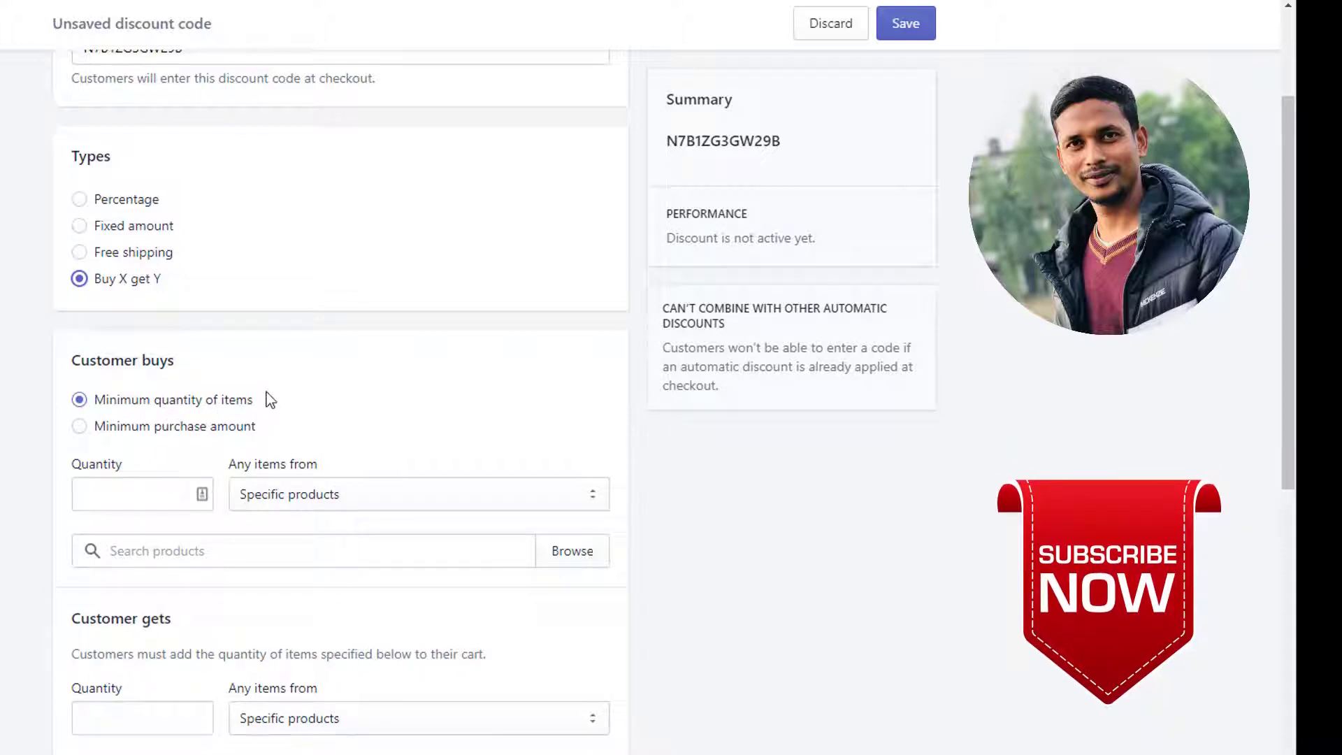
Set Customer buys to a minimum quantity of 2 items from the T-shirt collection
click(117, 501)
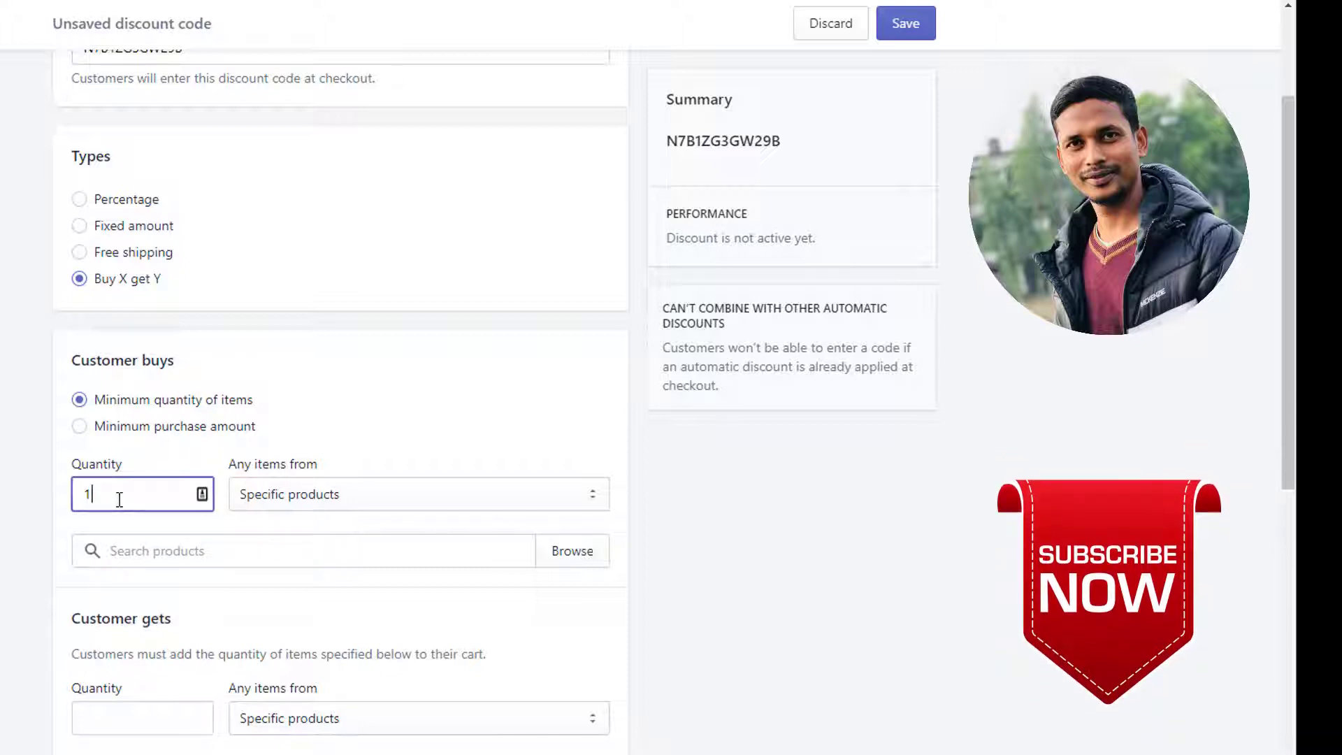
key(BackSpace)
text(2)
scroll(285, 473, down, 1)
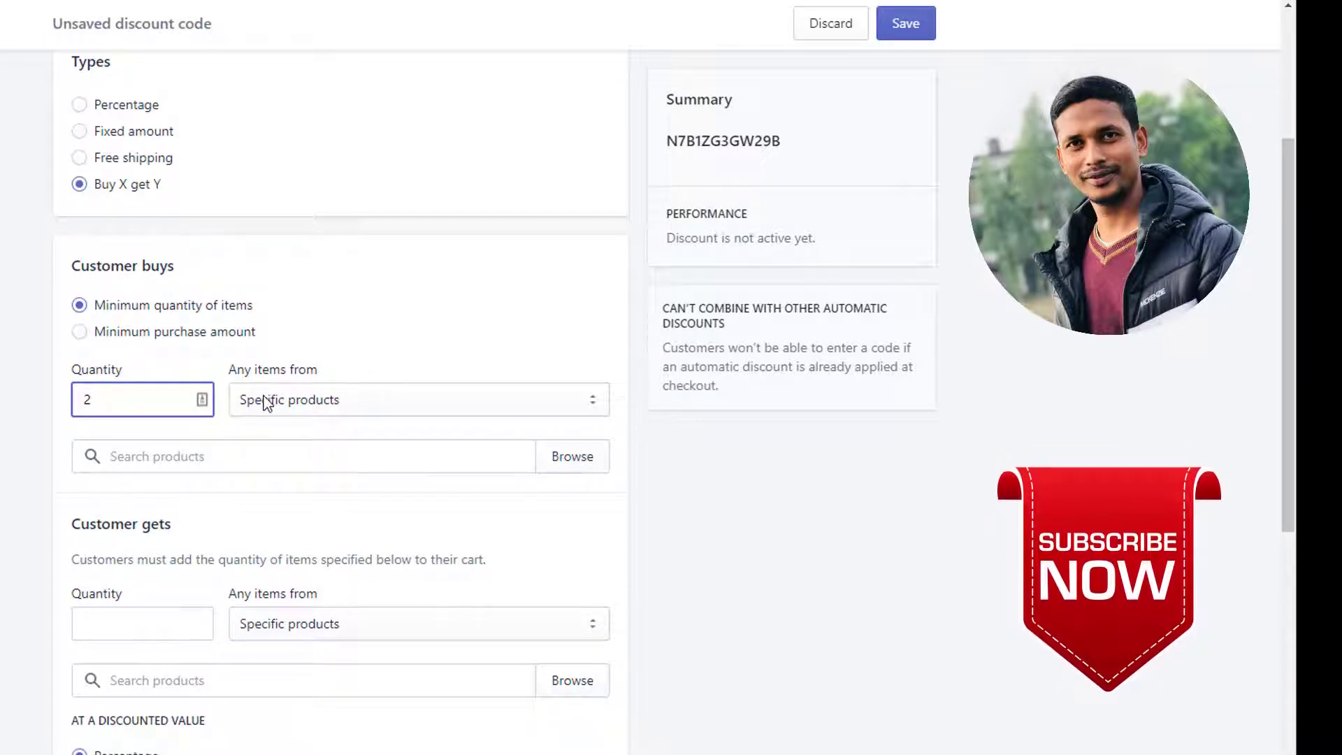
click(265, 404)
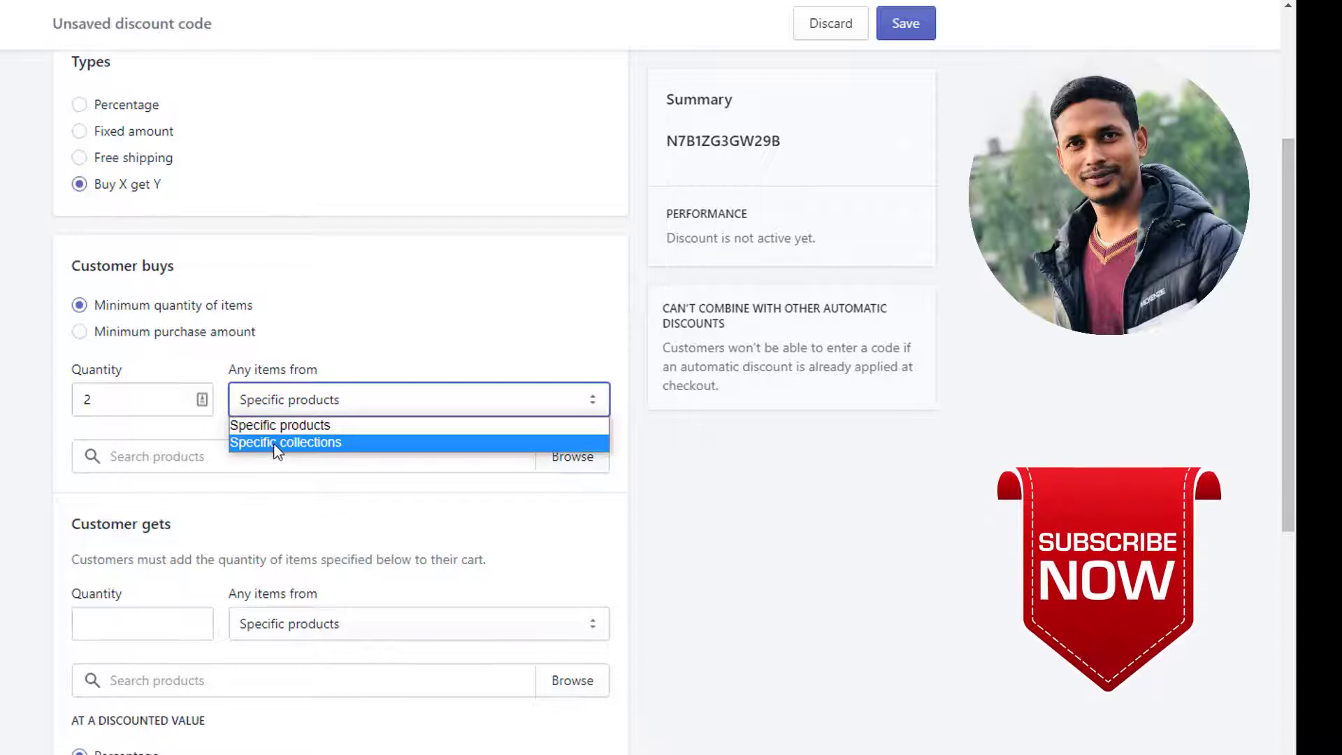
click(295, 443)
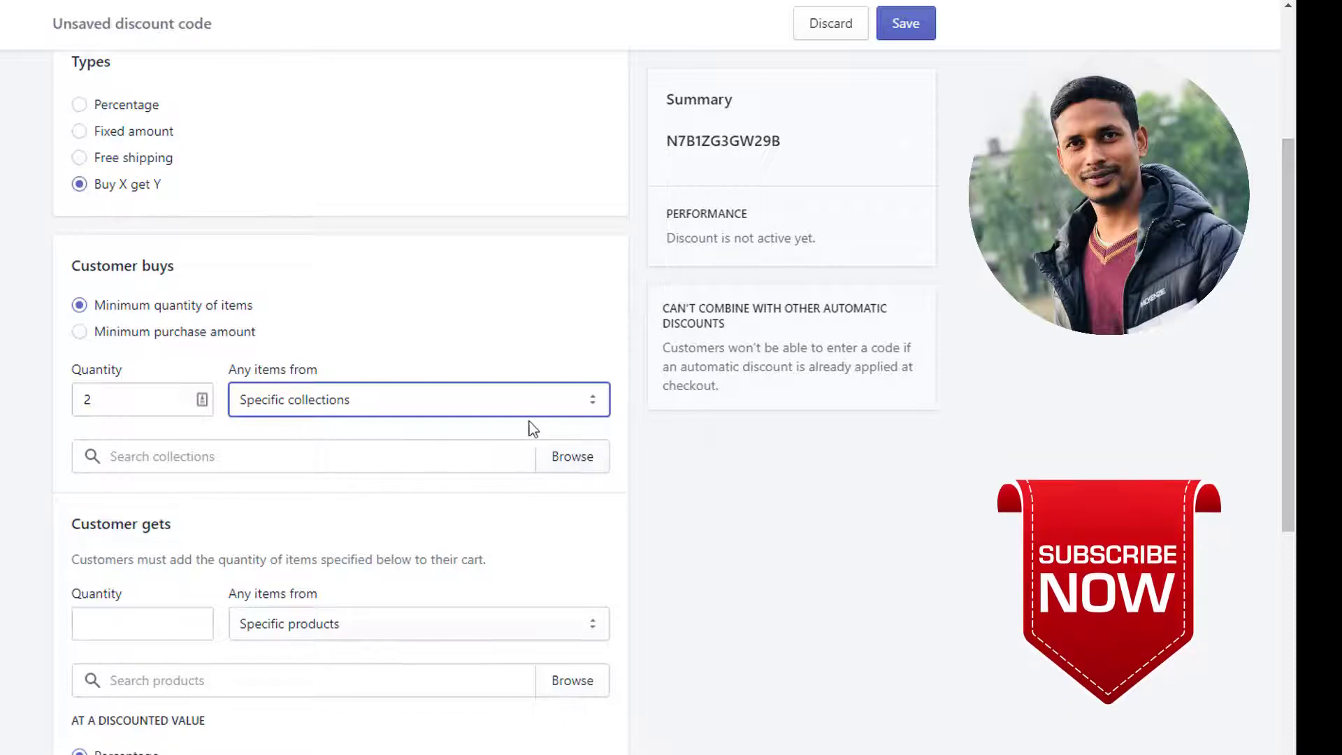
click(566, 456)
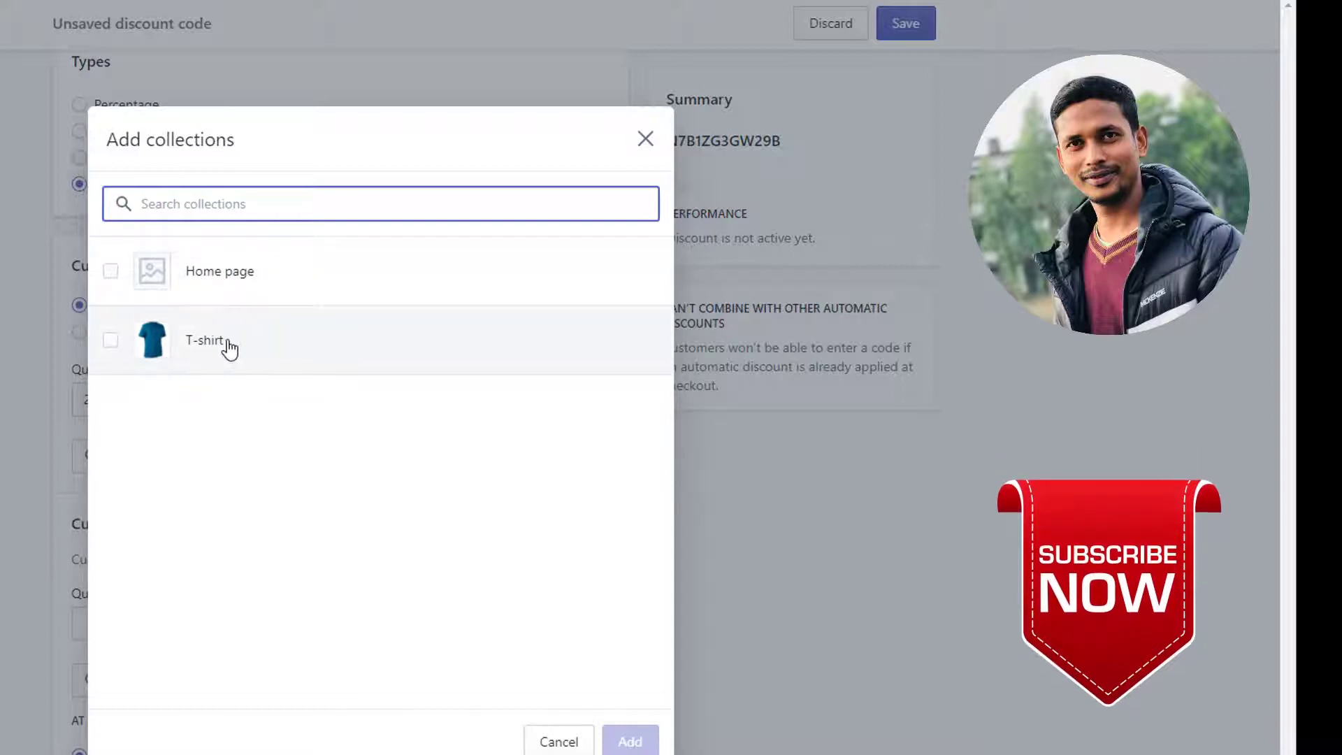
click(225, 345)
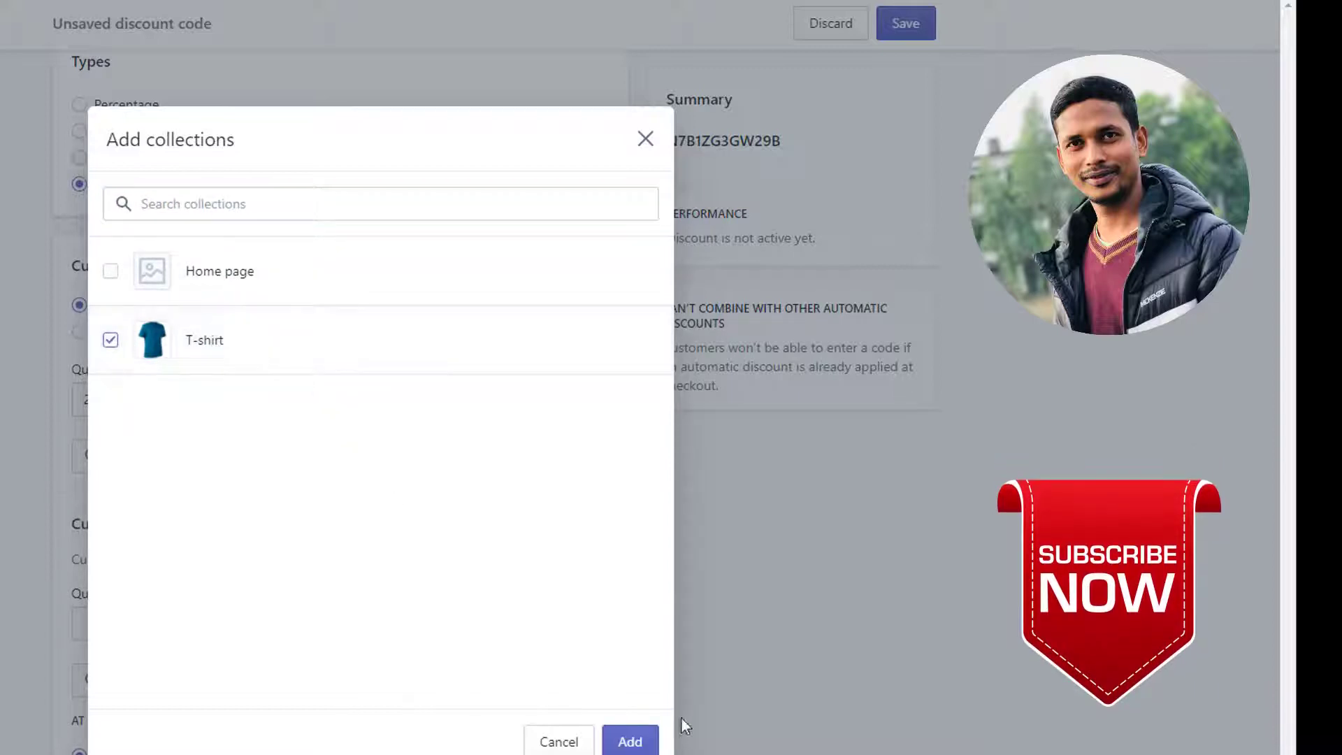
click(629, 742)
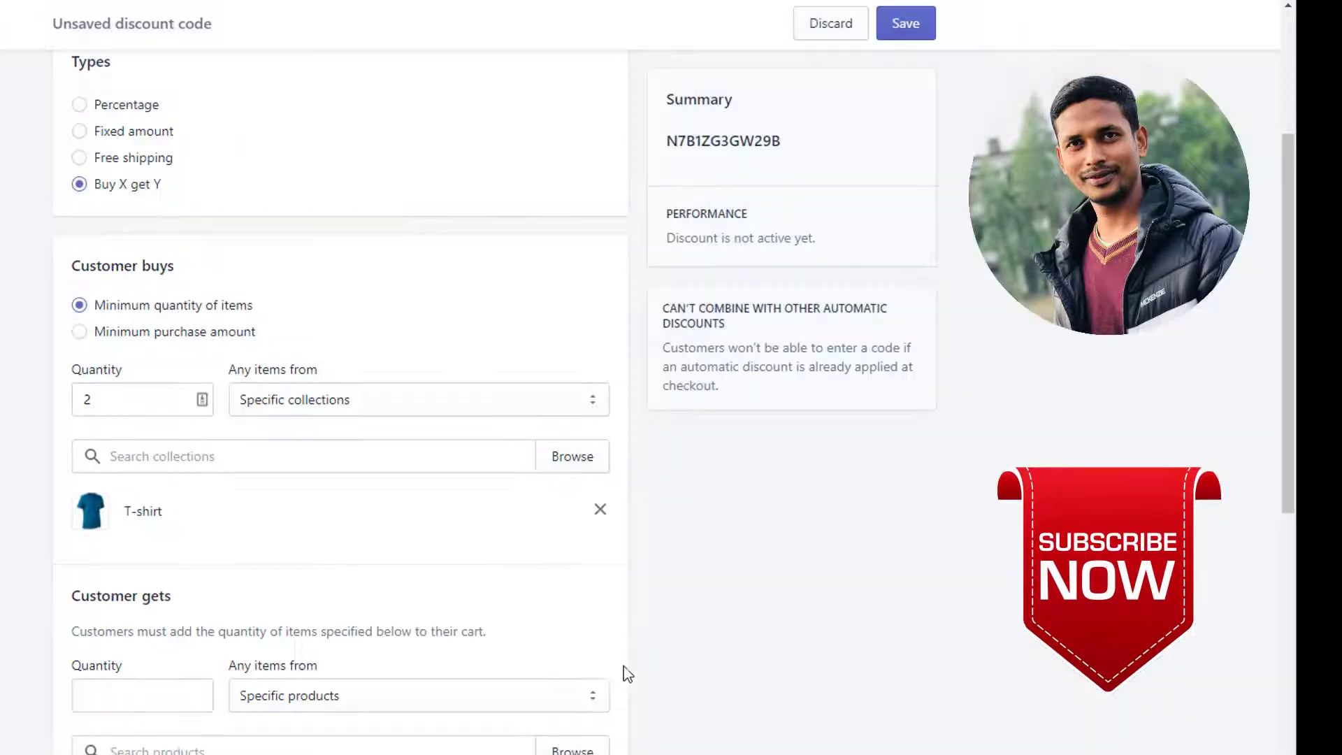
scroll(251, 510, down, 3)
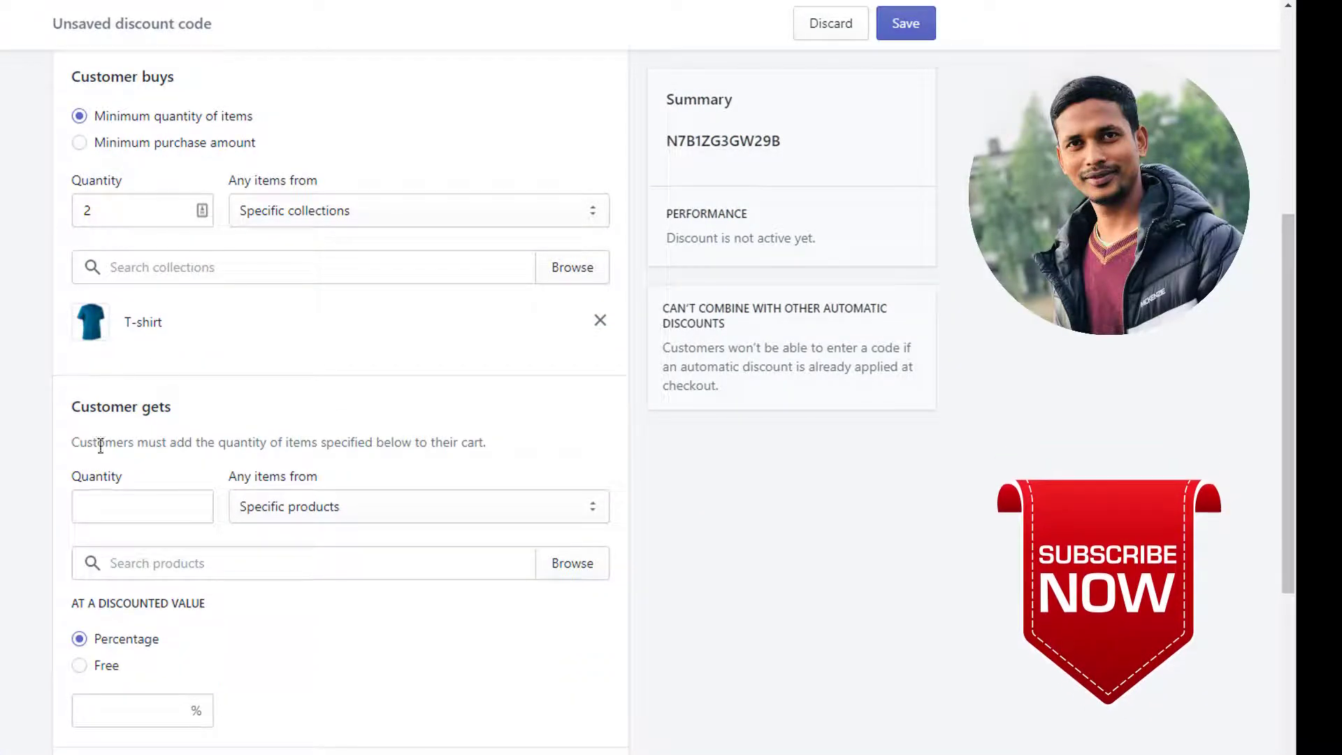
Set Customer gets to 1 item from the T-shirt collection at Free
click(113, 507)
text(1)
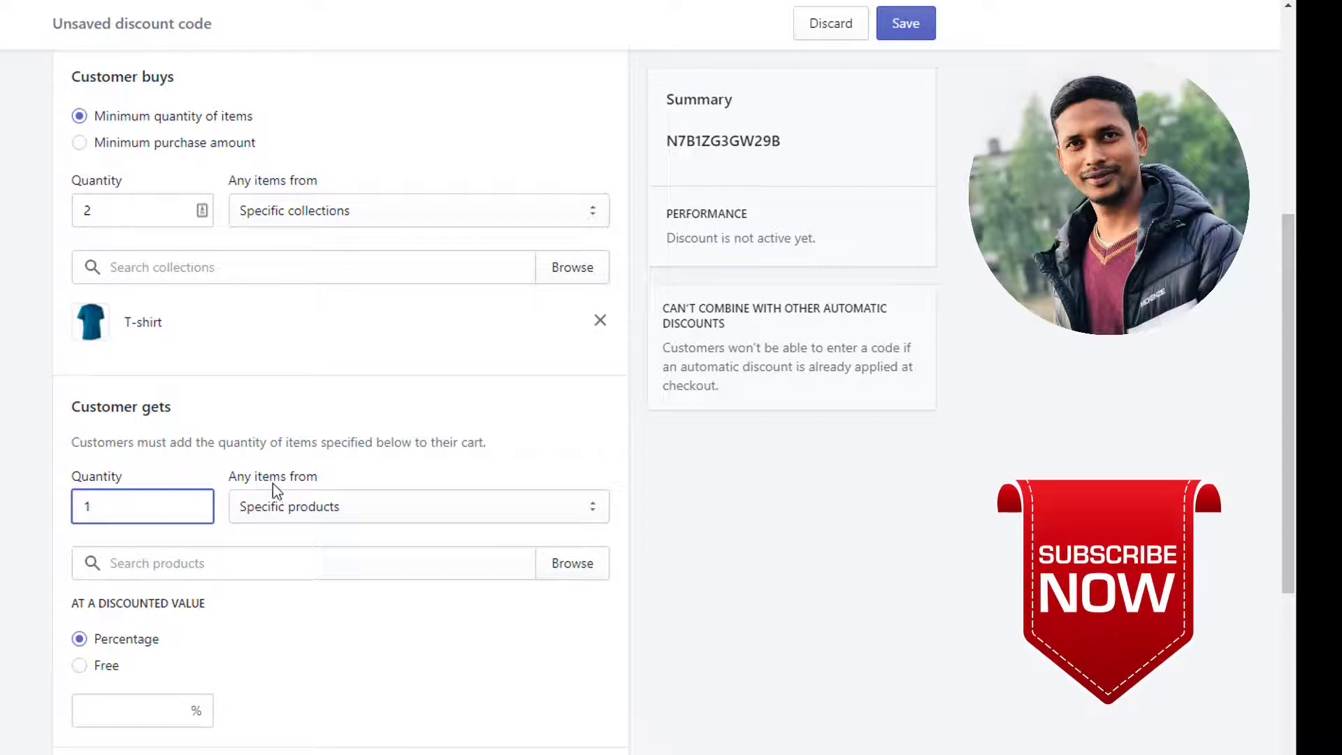
click(271, 508)
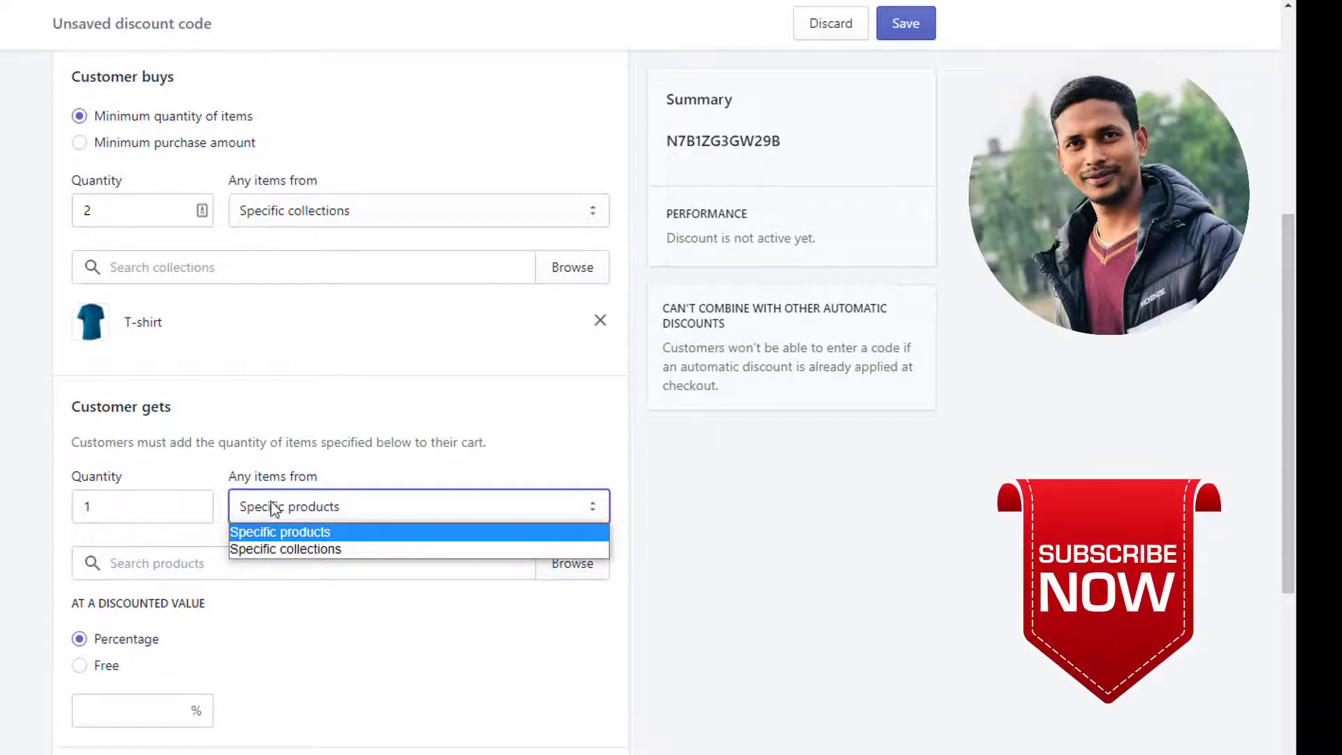
click(334, 547)
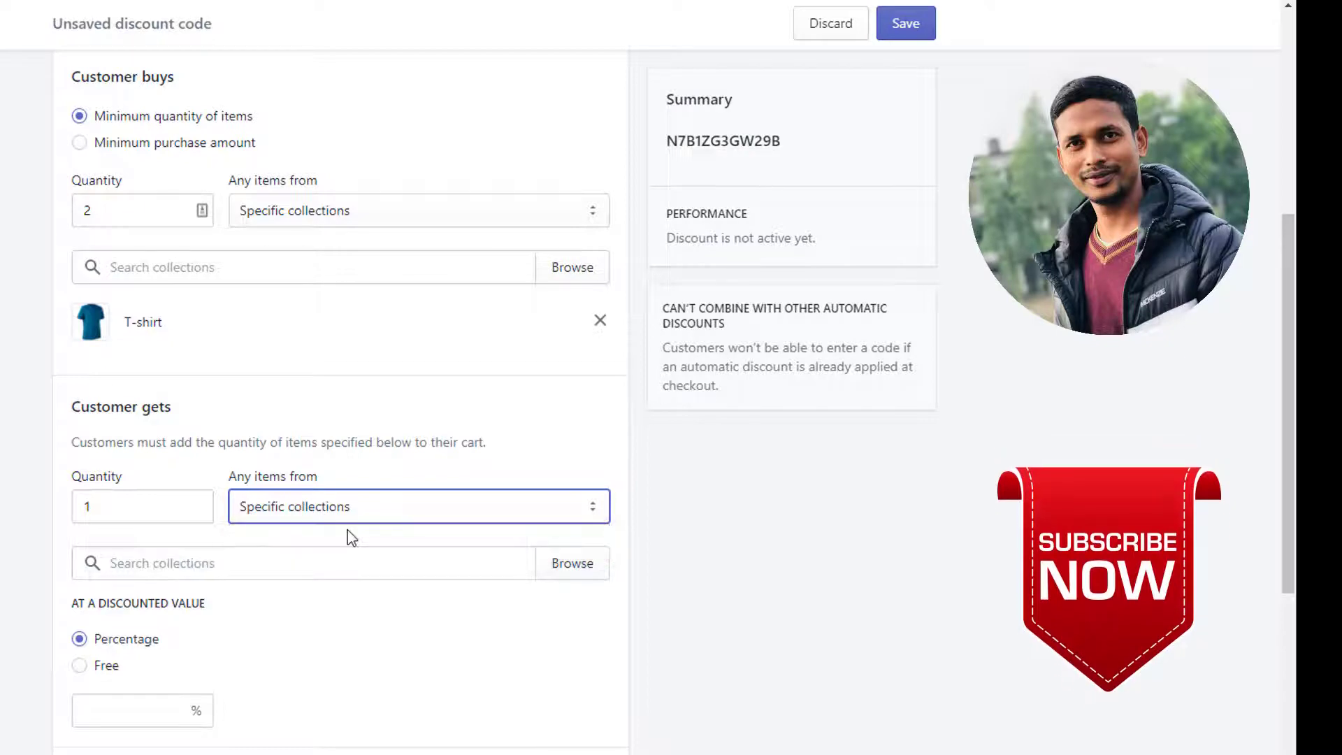
scroll(304, 545, down, 1)
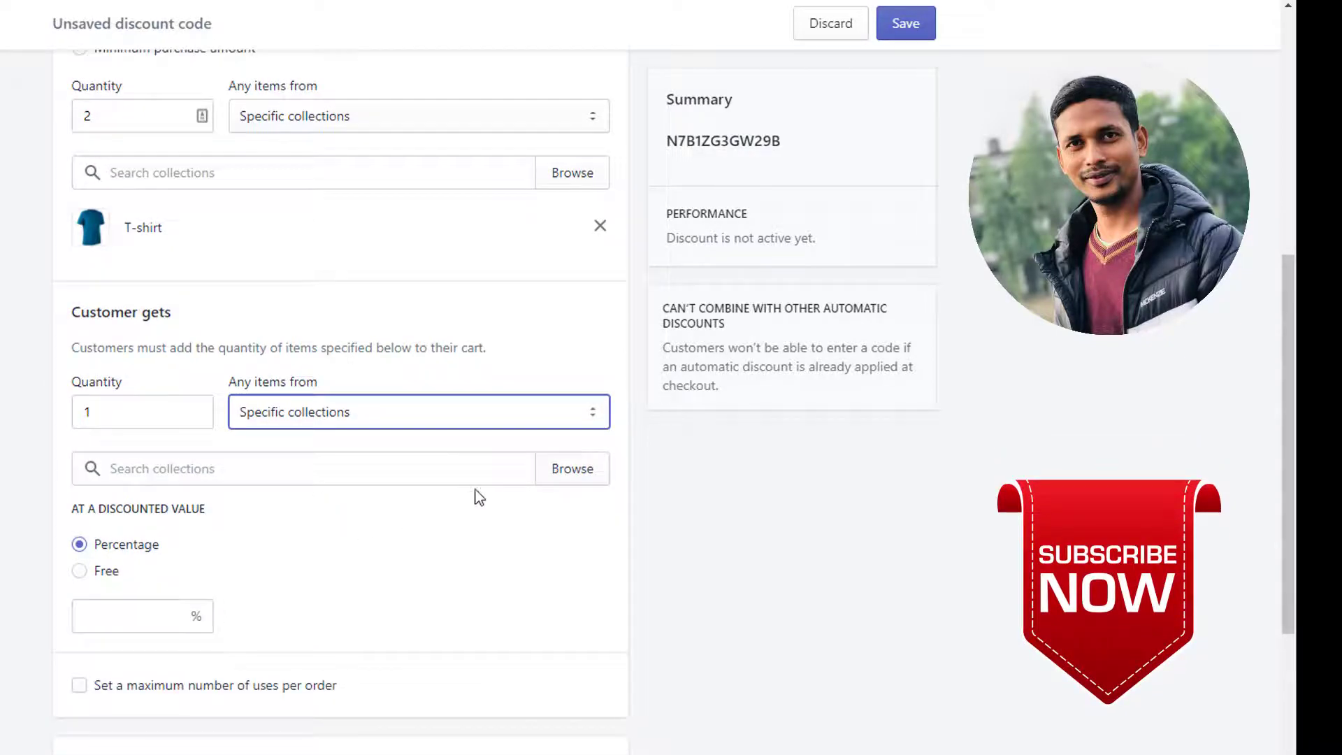
click(572, 469)
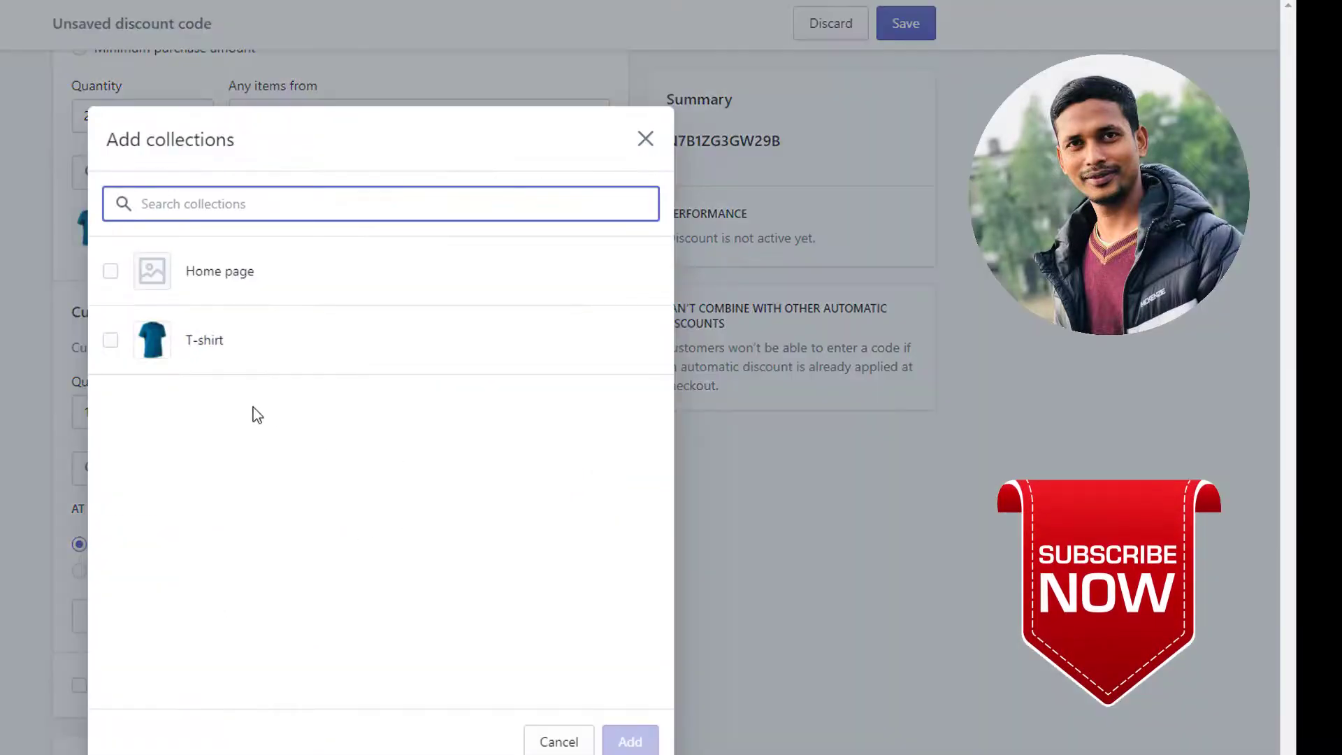
click(112, 342)
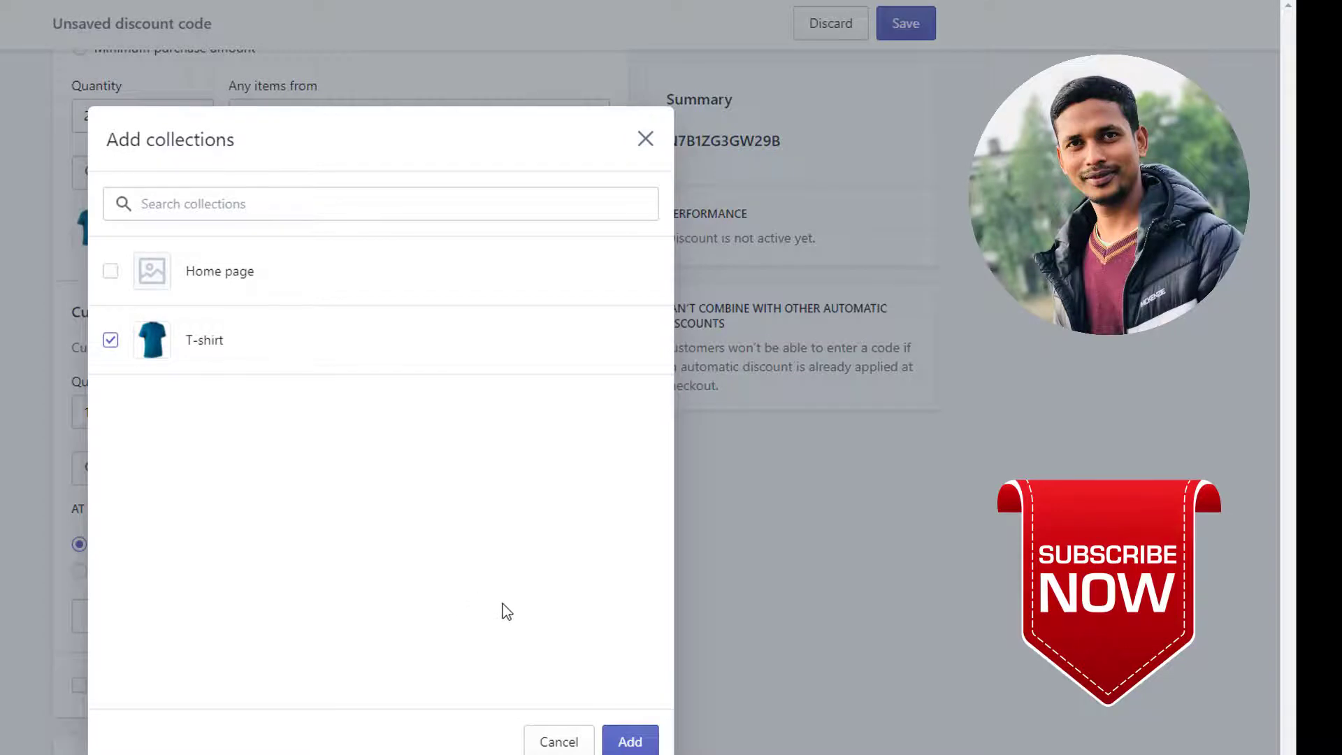
click(630, 741)
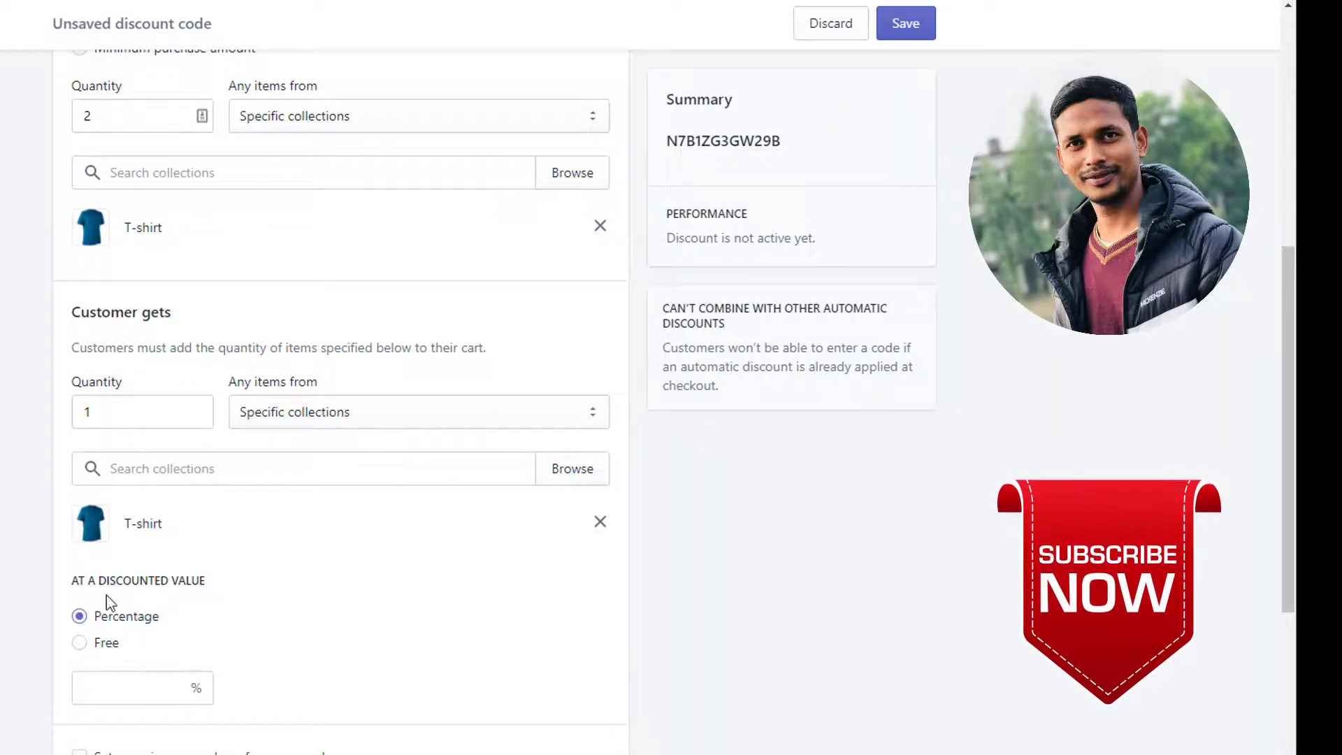
scroll(107, 596, down, 1)
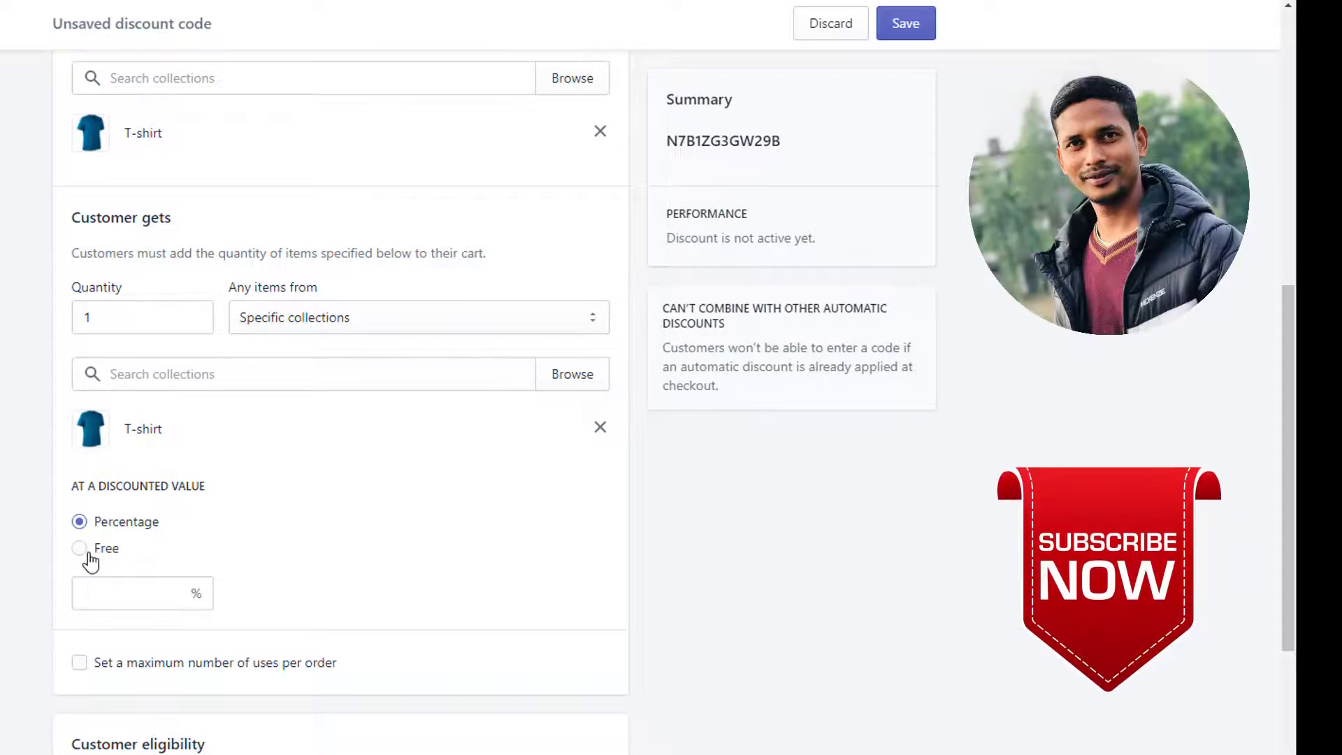
click(112, 551)
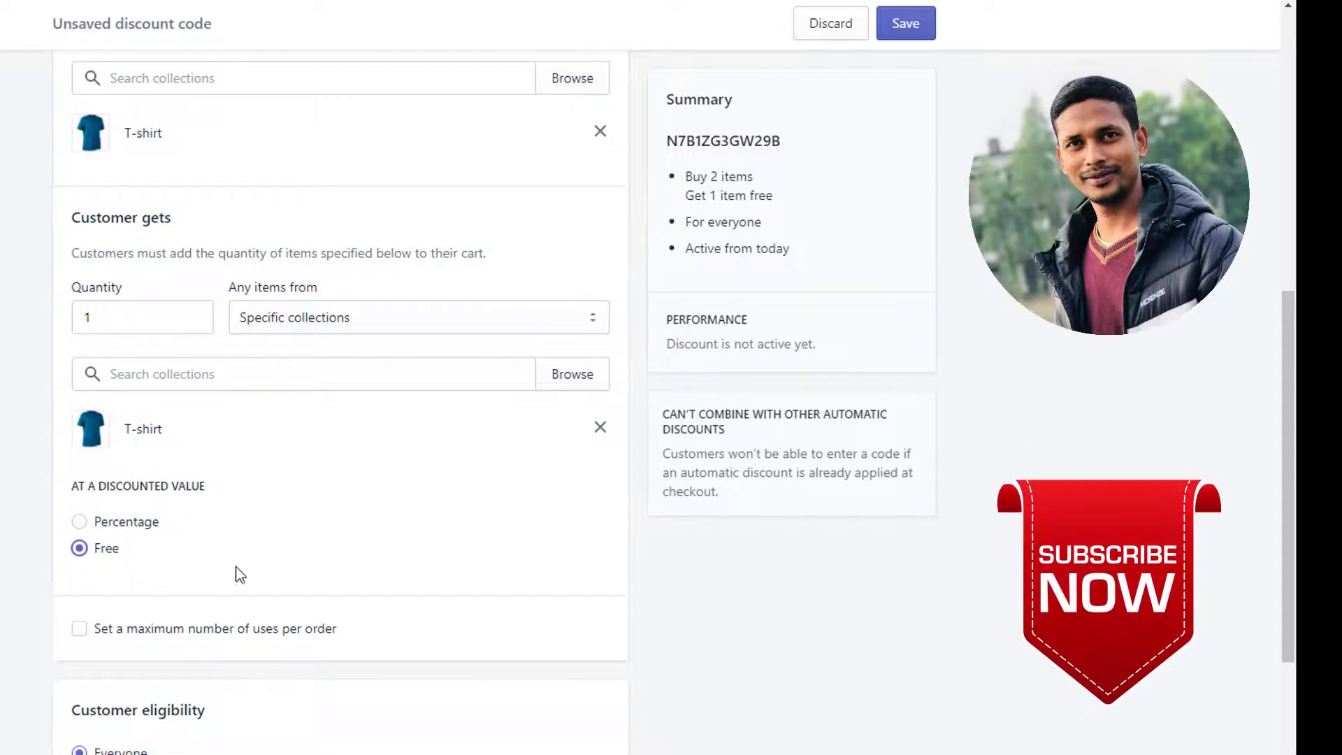
scroll(240, 574, down, 2)
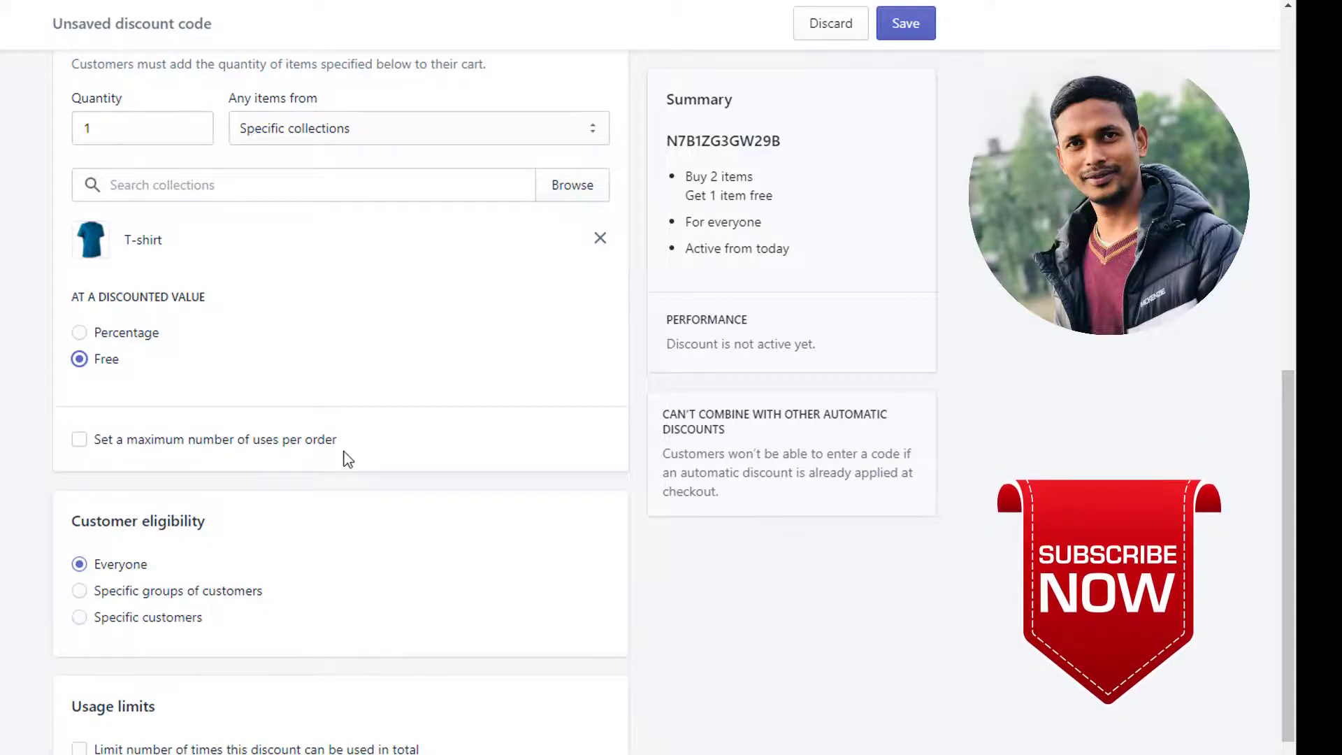
Keep customer eligibility at Everyone and tick Limit to one use per customer
scroll(344, 454, down, 1)
scroll(347, 459, down, 1)
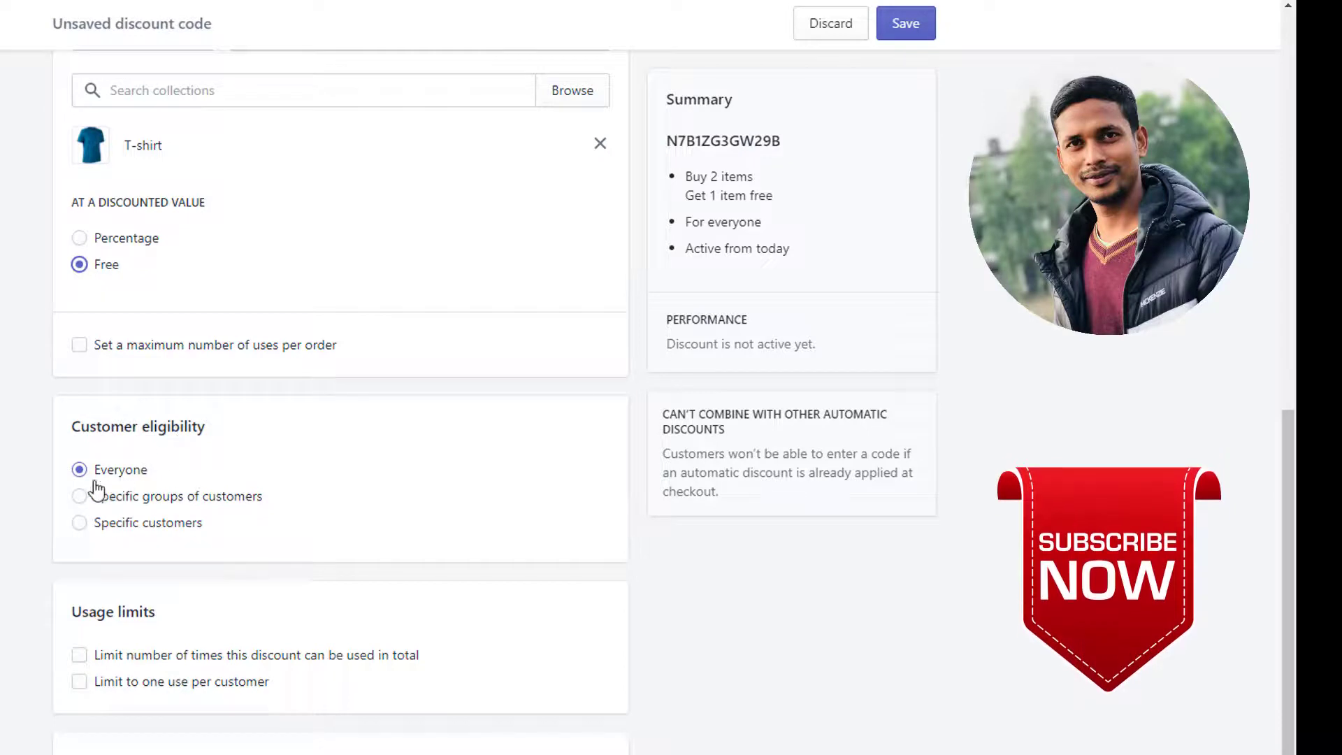
click(170, 532)
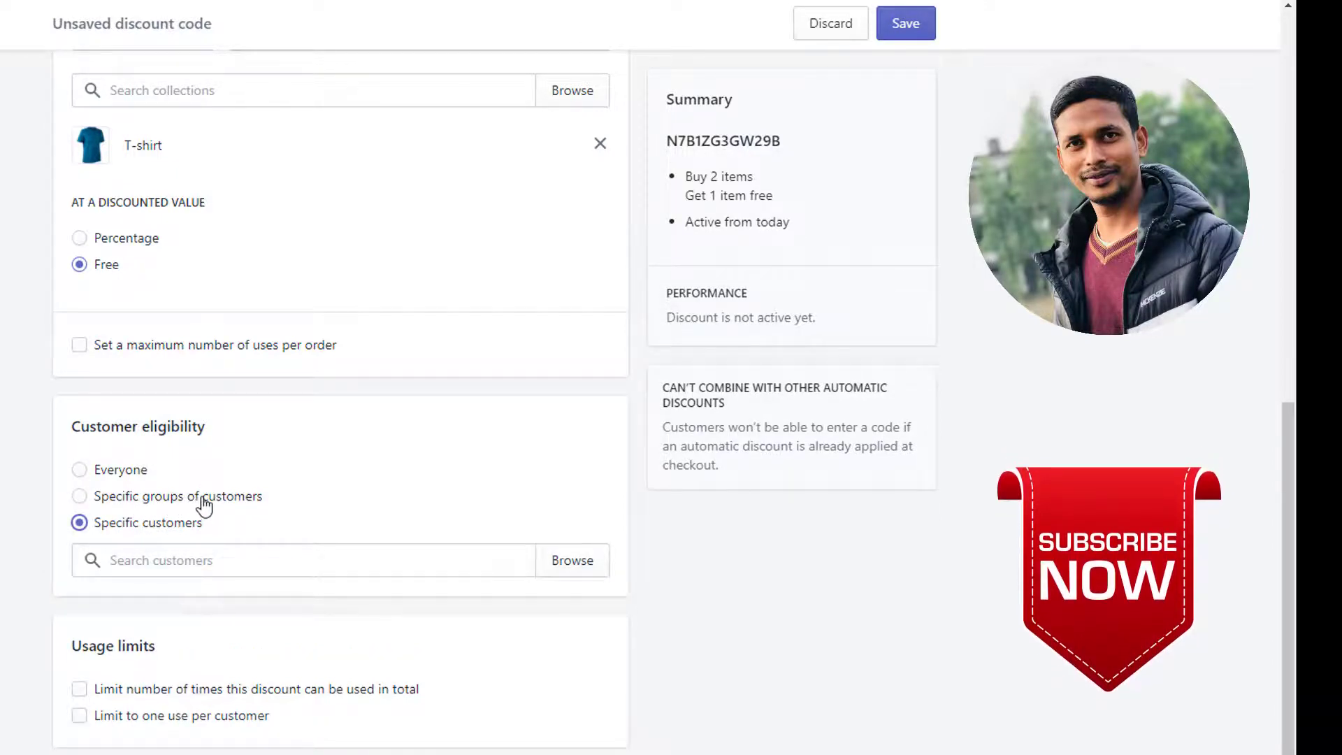
click(99, 474)
scroll(246, 488, down, 3)
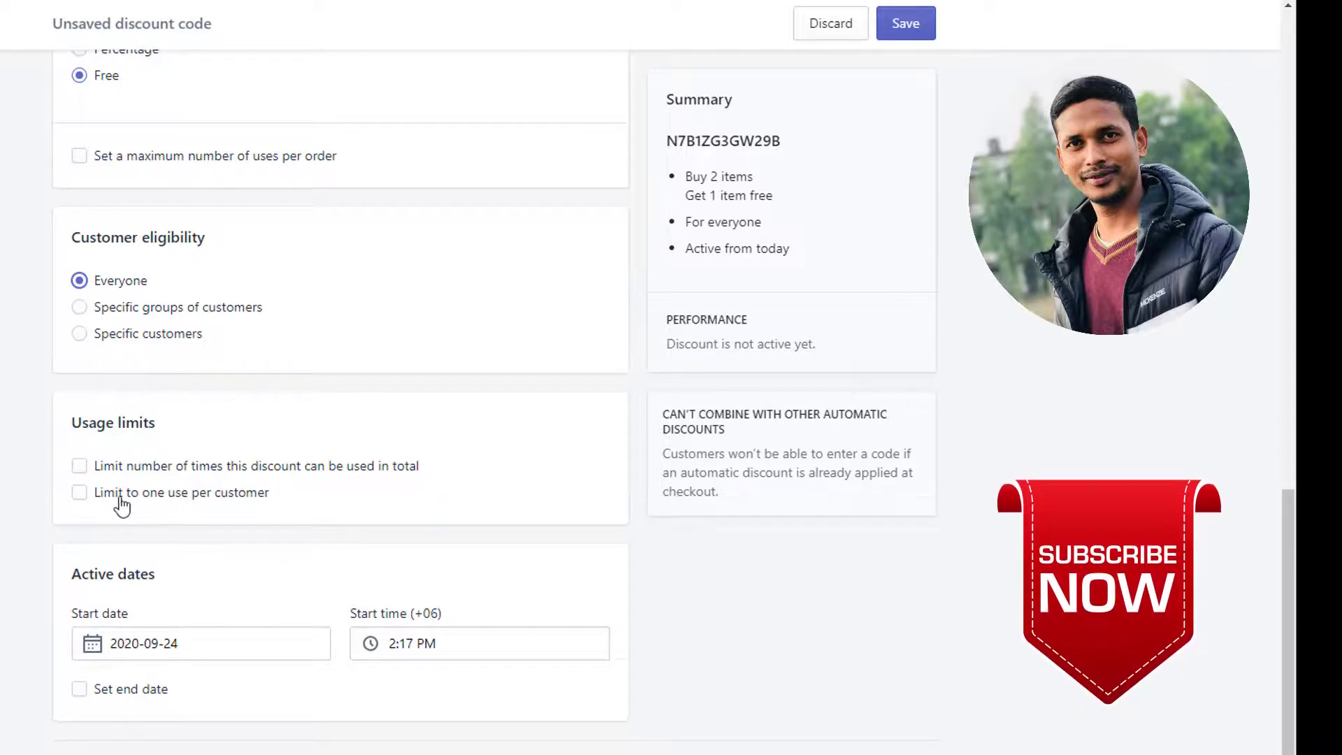
click(160, 500)
scroll(346, 515, down, 1)
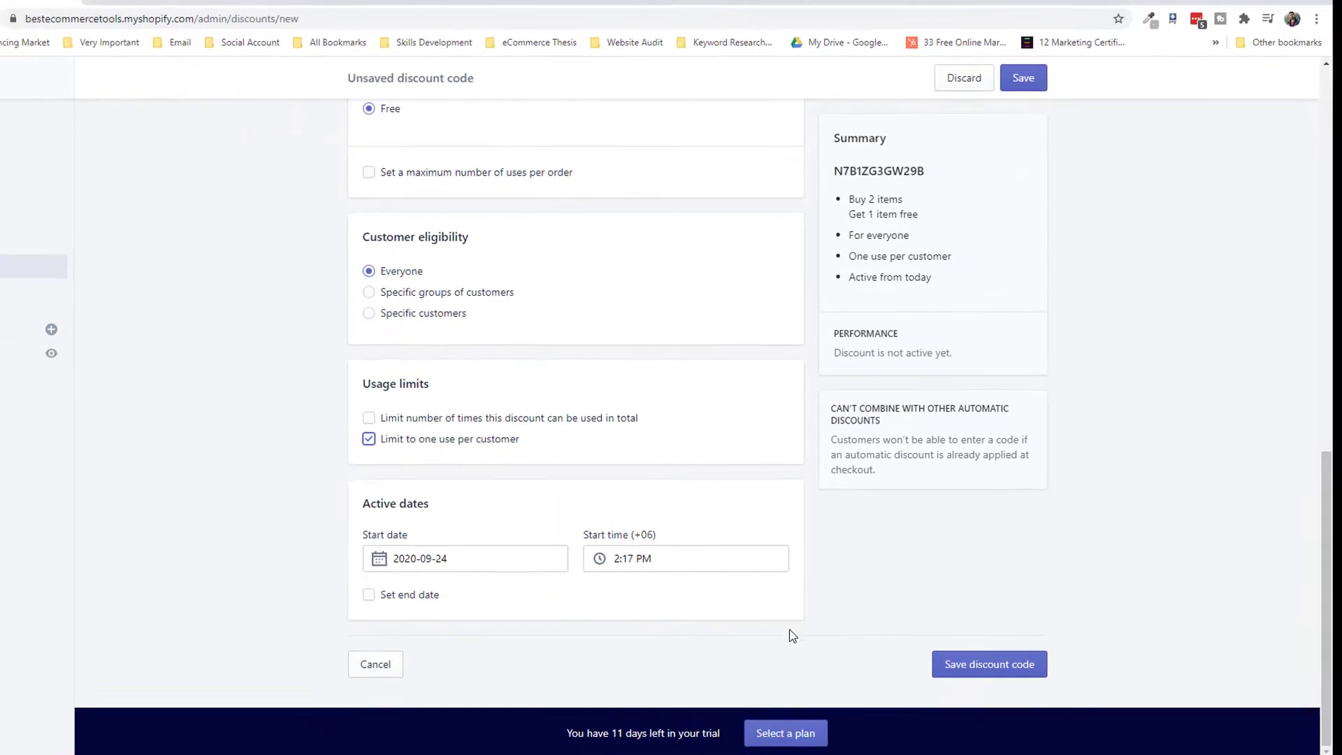
Save the Buy X get Y discount code so it shows as active with 0 uses
click(993, 668)
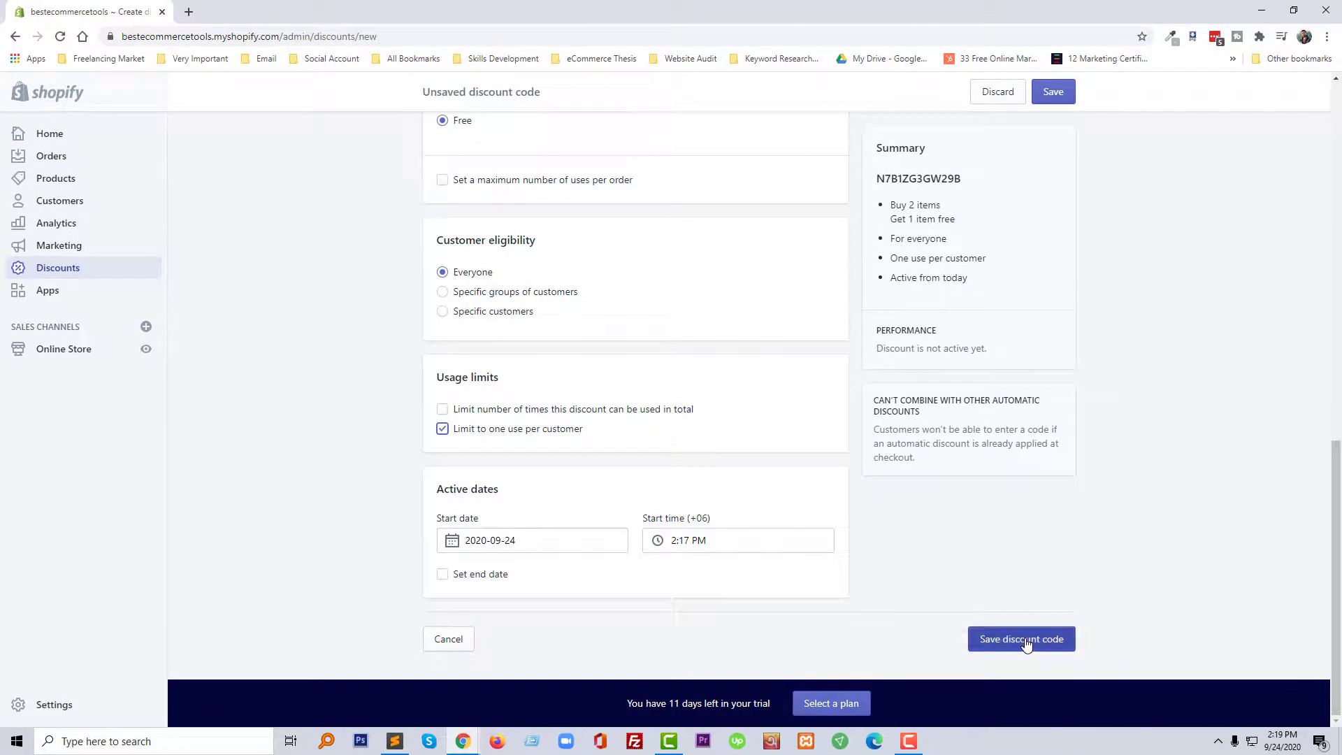
click(1025, 643)
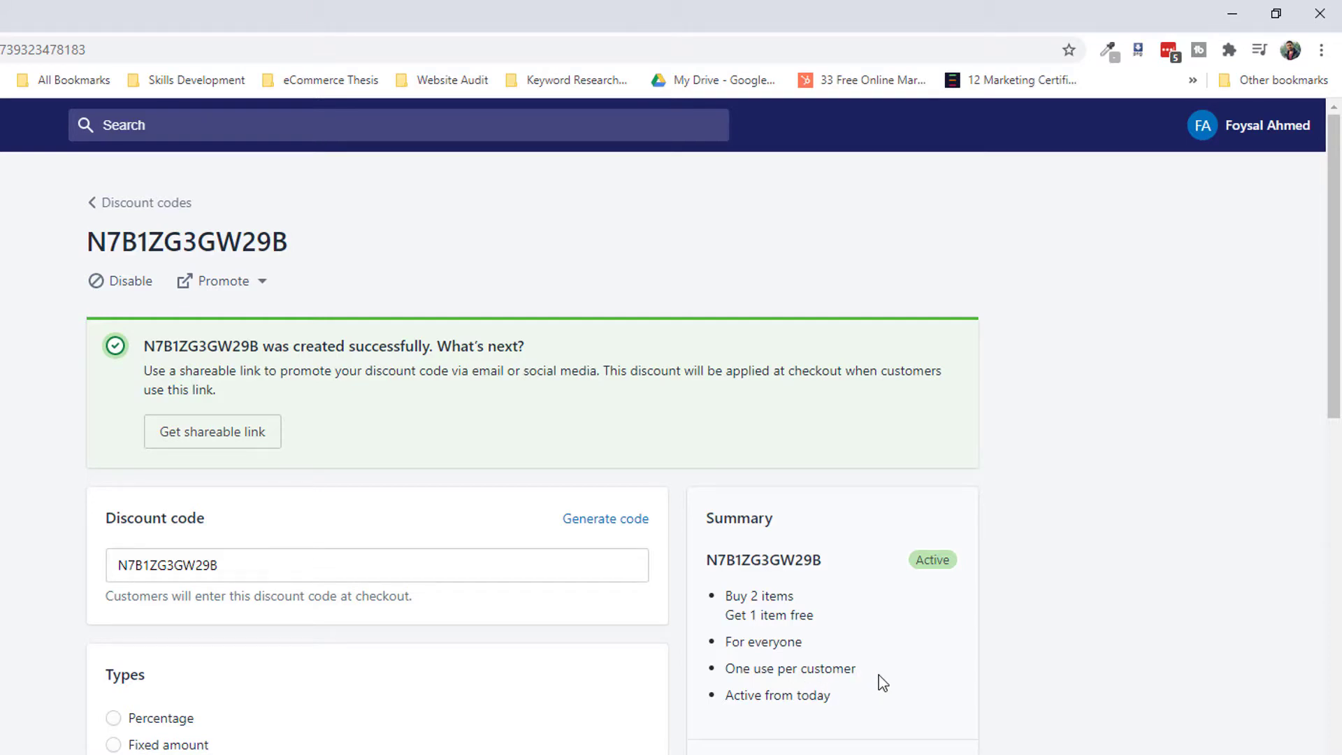
scroll(833, 674, down, 1)
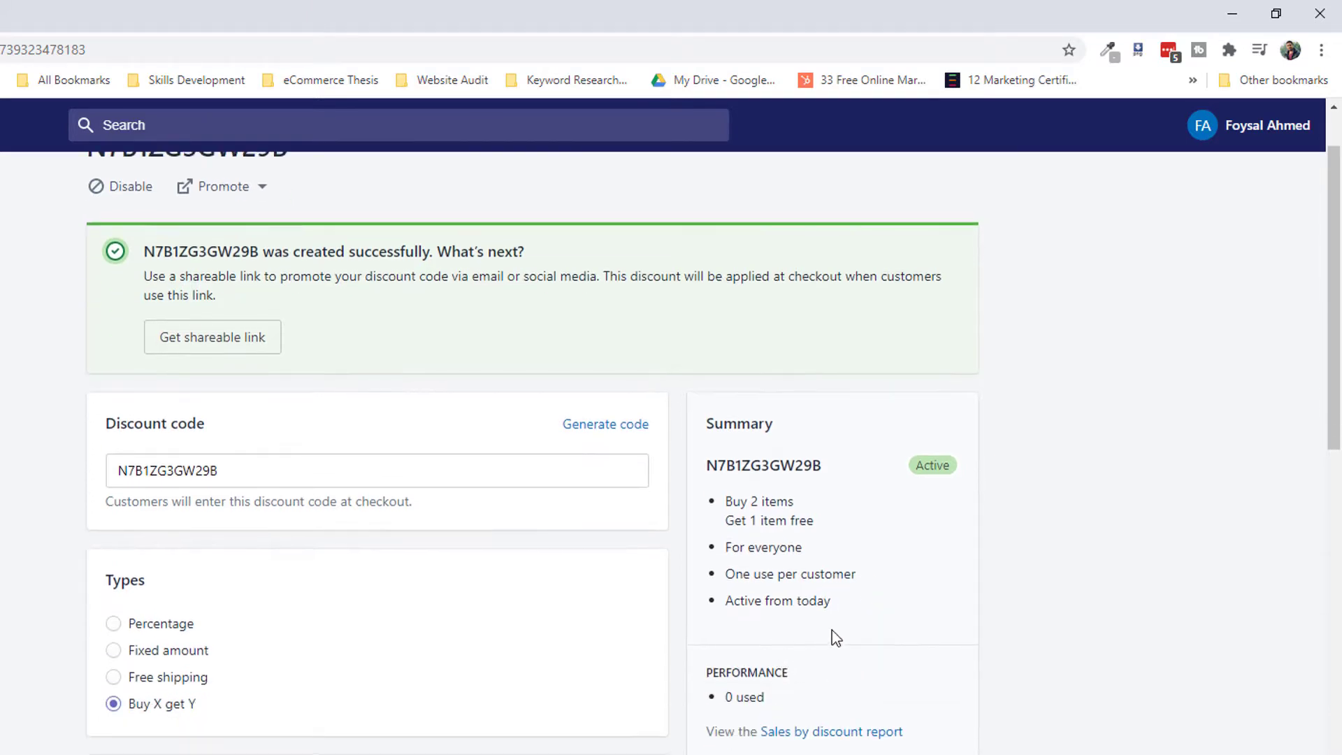
scroll(832, 674, up, 1)
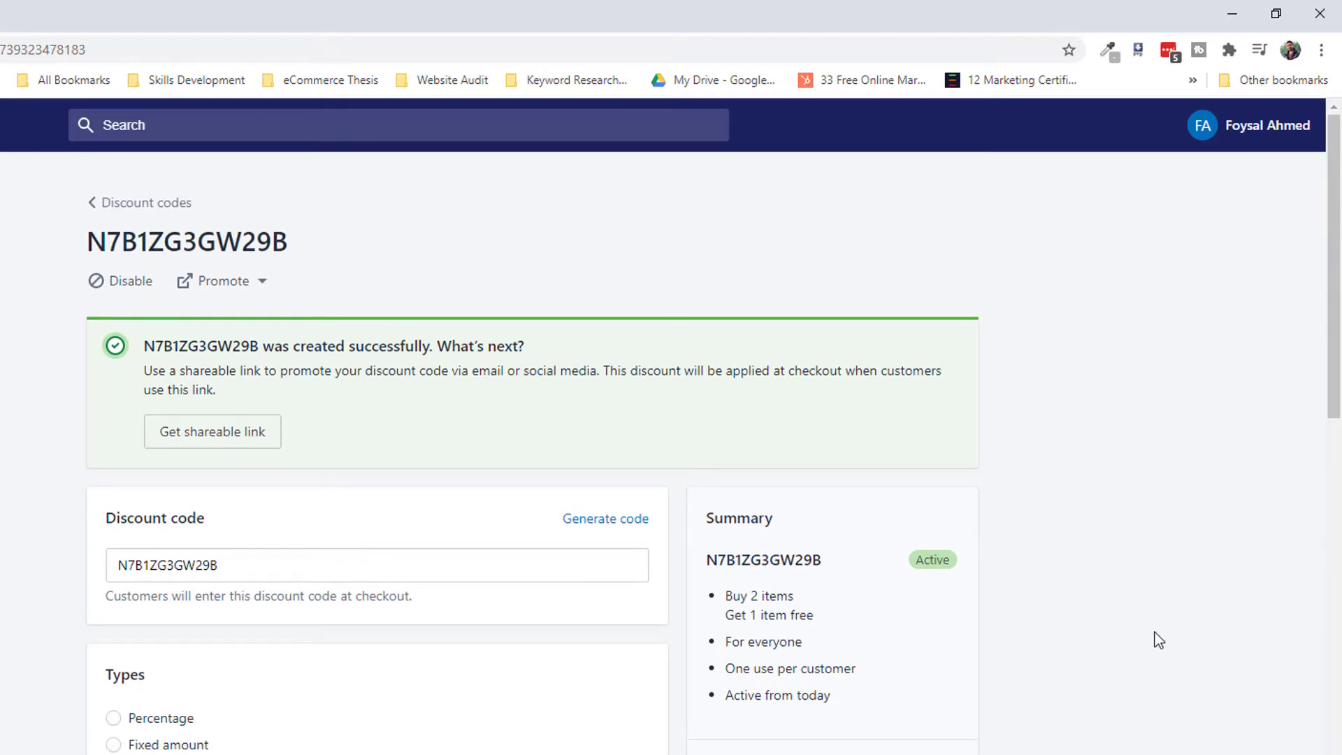